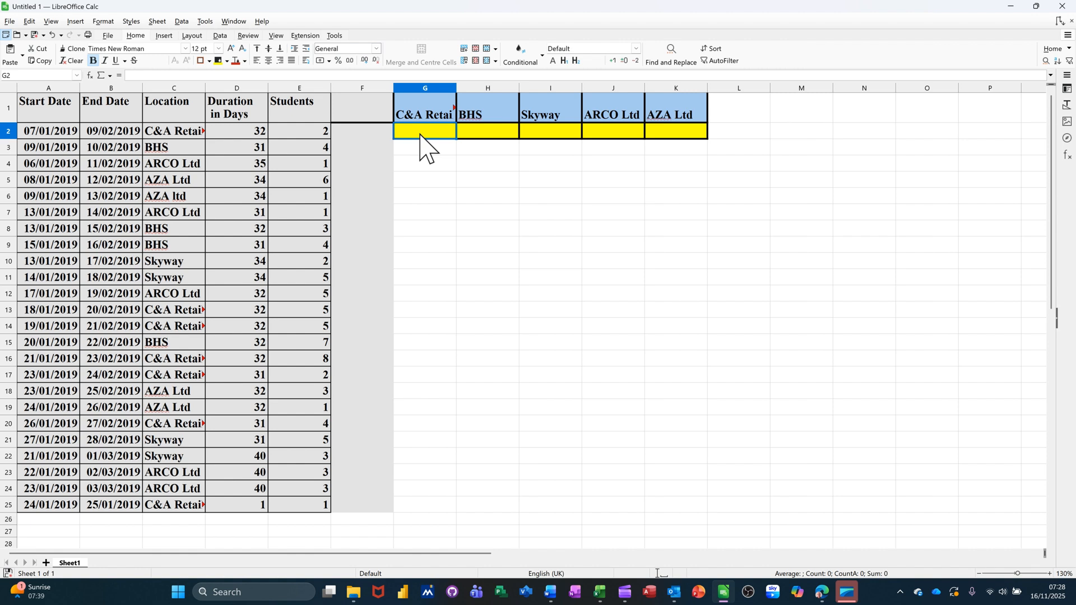
Define the range name "location" for the whole of column C.
click(422, 163)
click(417, 135)
click(171, 90)
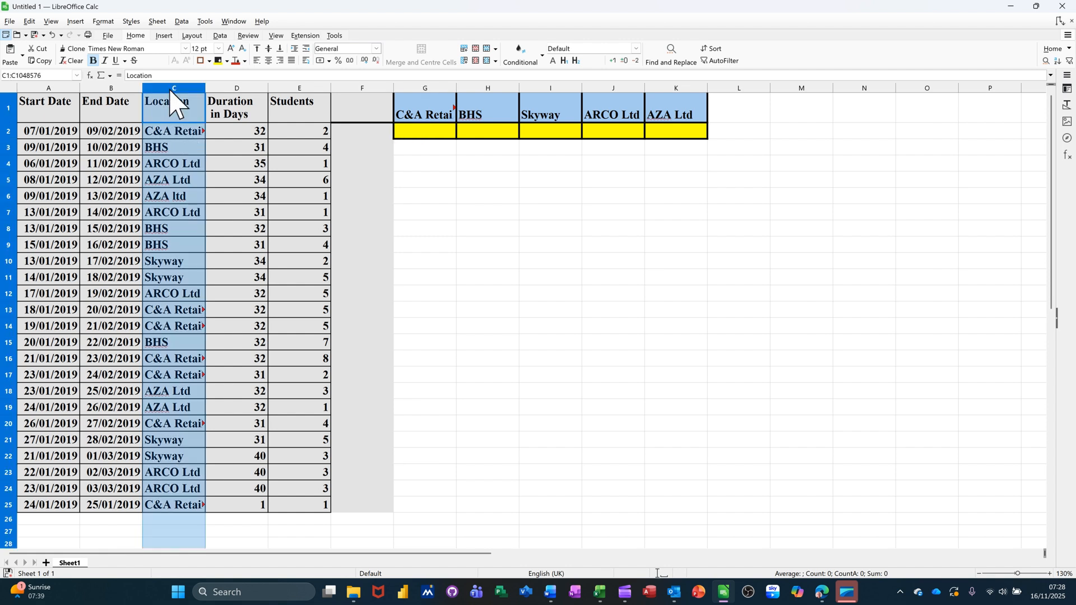
click(40, 75)
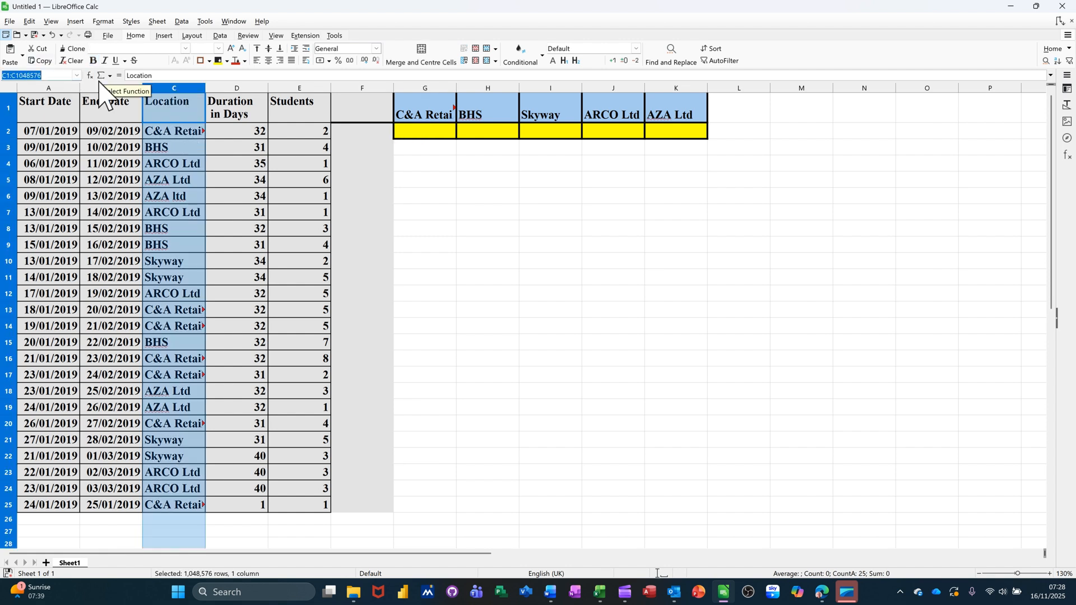
key(BackSpace)
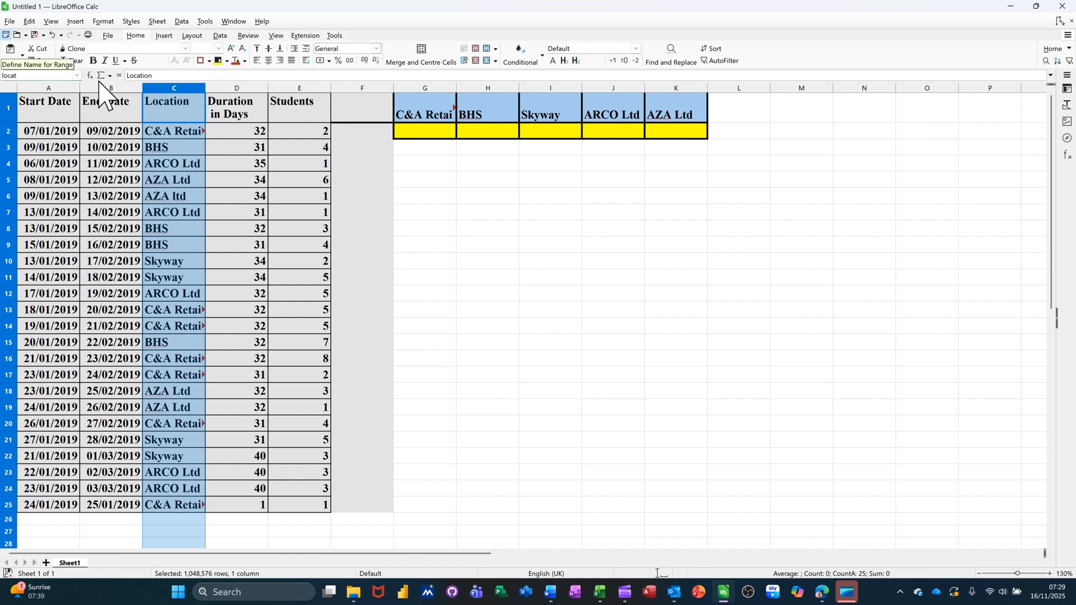
key(Return)
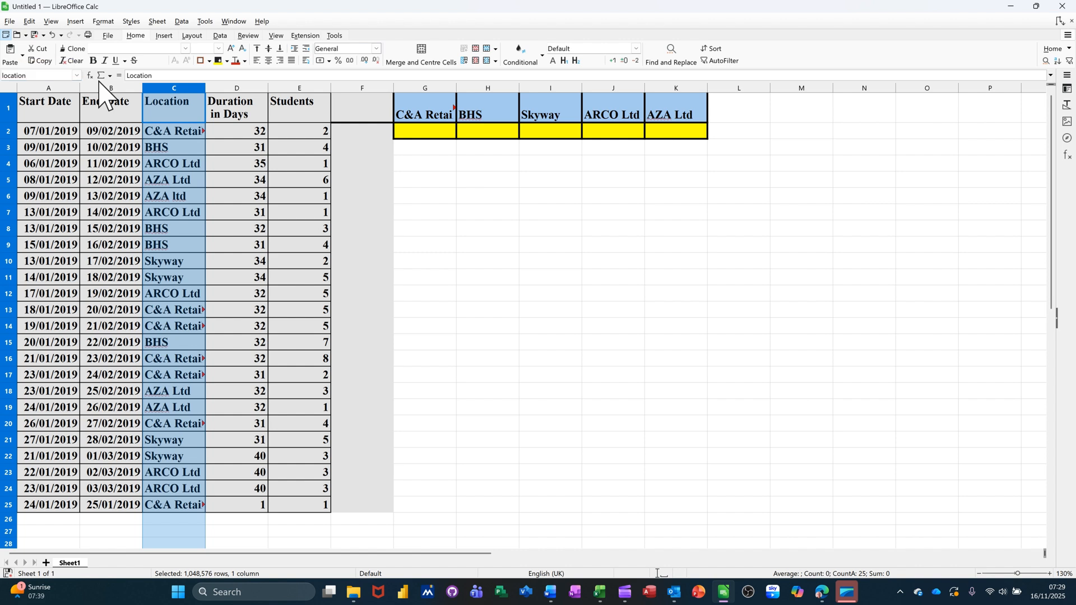
Define the range name "students" for the whole of column E.
click(292, 89)
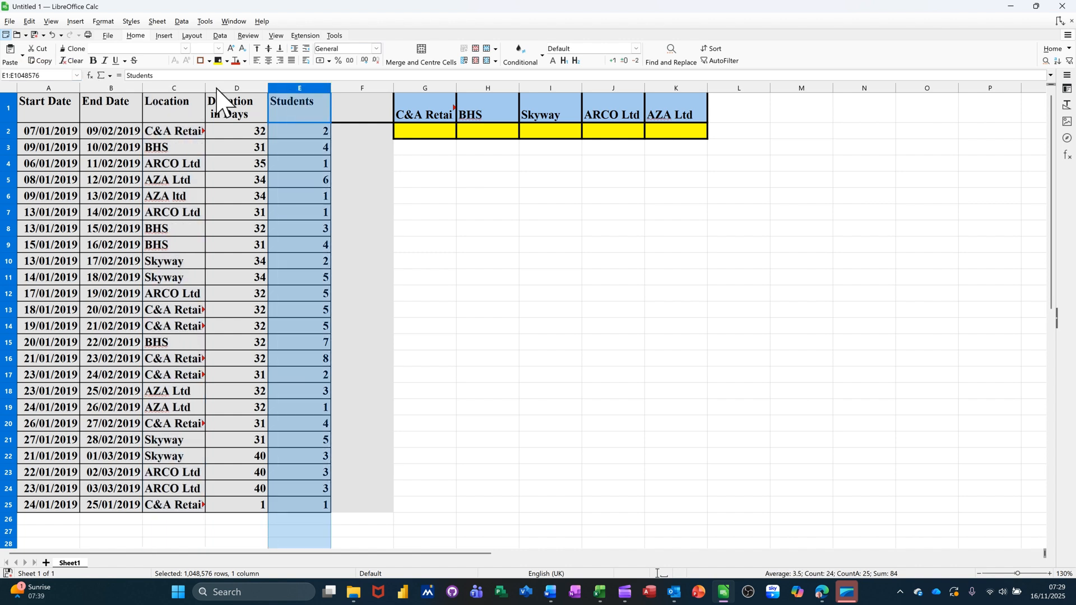
click(49, 76)
text(students)
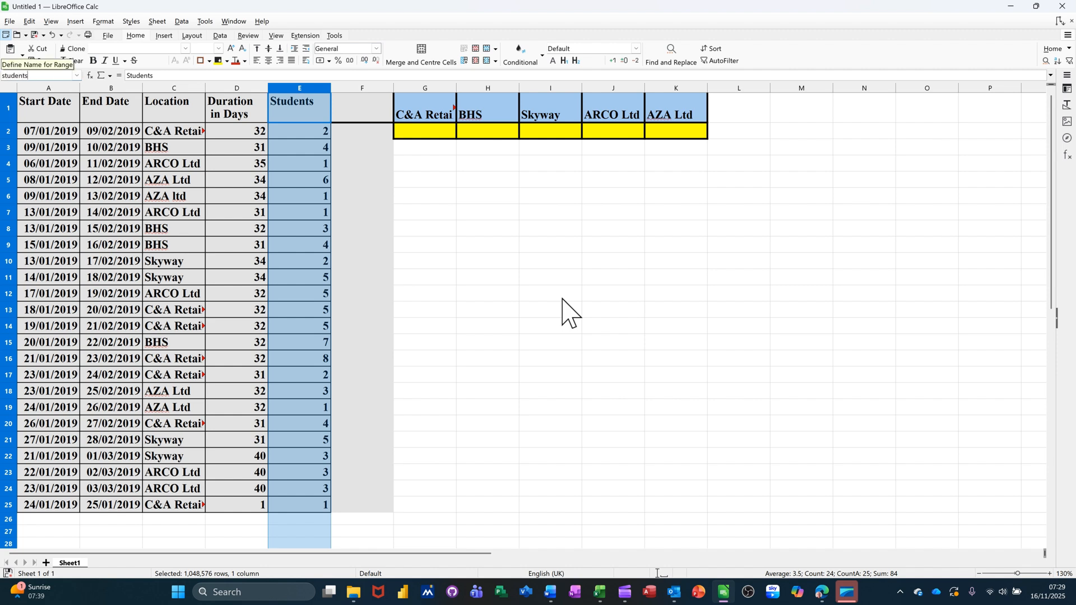
key(Return)
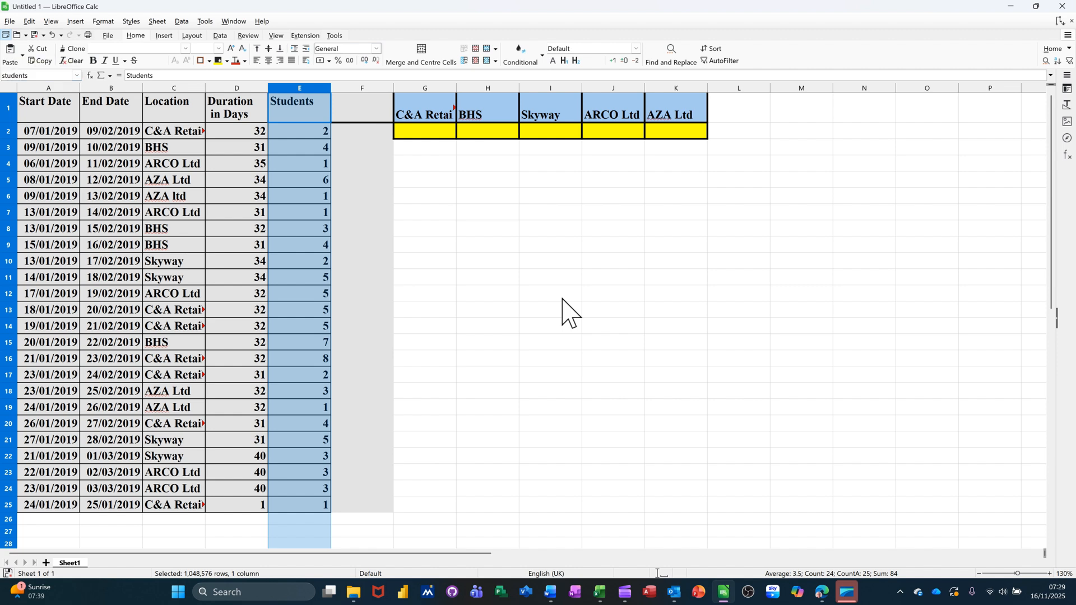
click(178, 135)
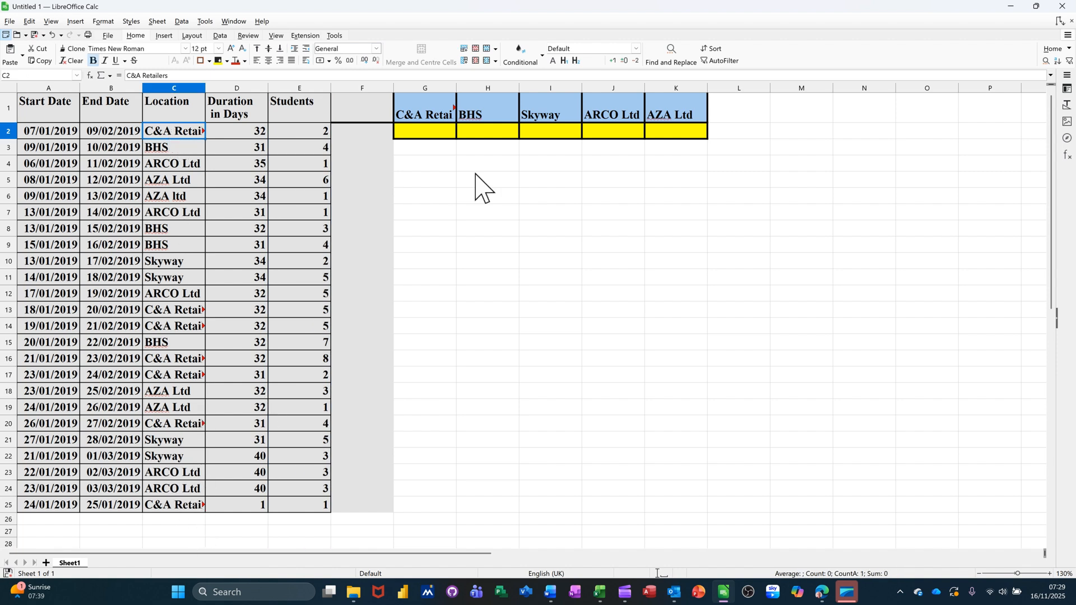
Enter the formula =sumif(location,G1,students) in cell G2 to total the students for C&A Retailers.
click(424, 131)
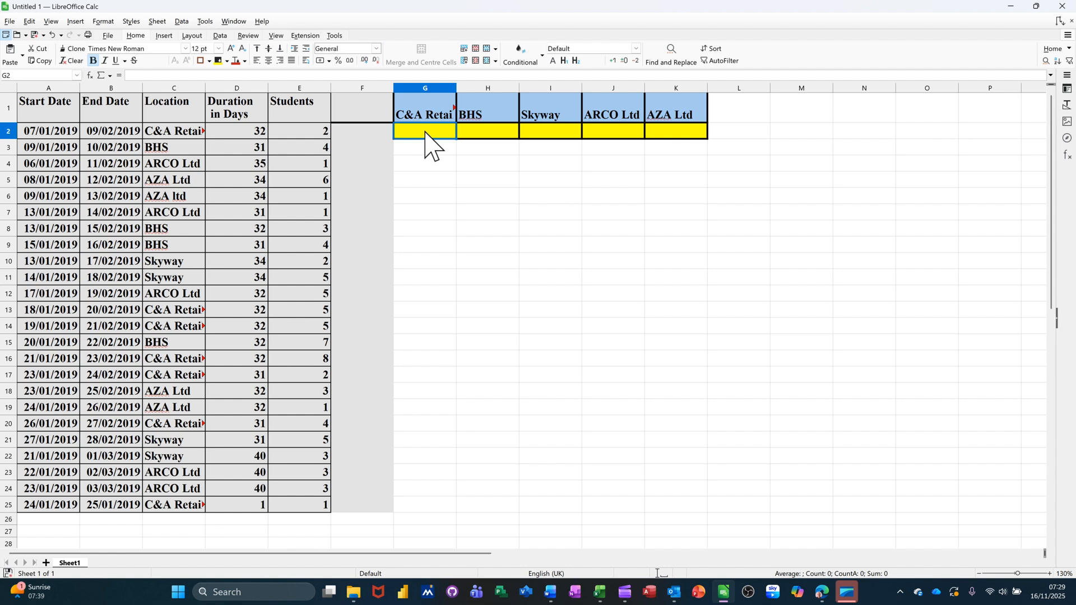
text(=sum)
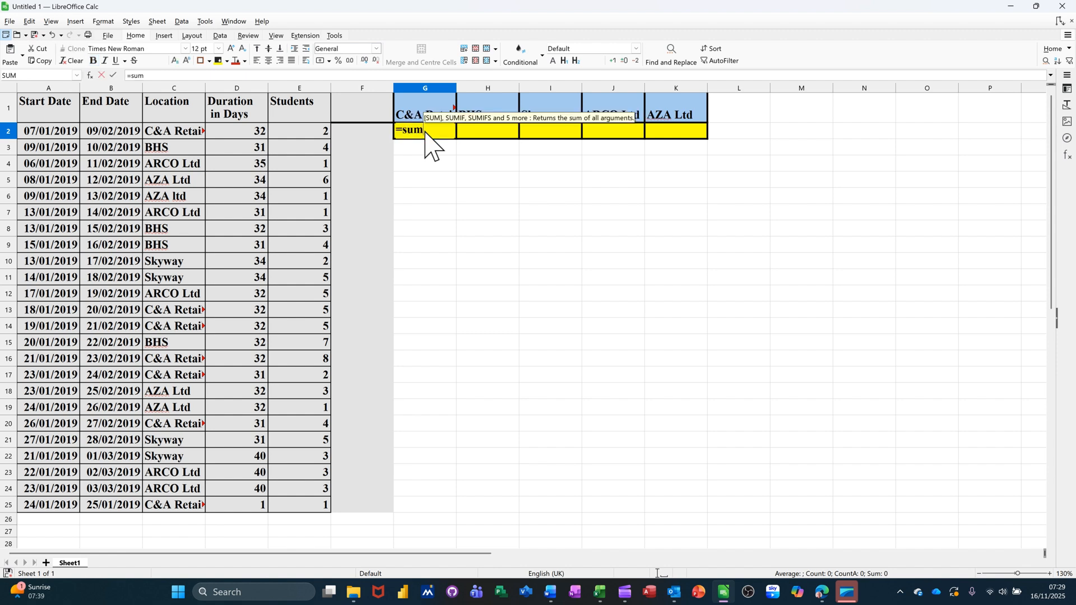
text(if)
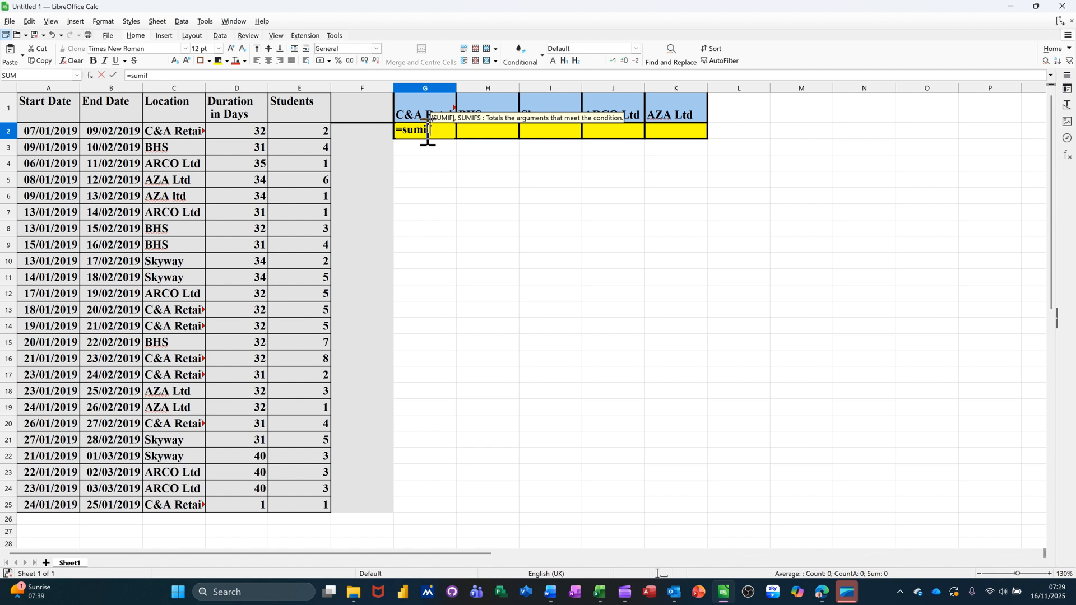
text(()
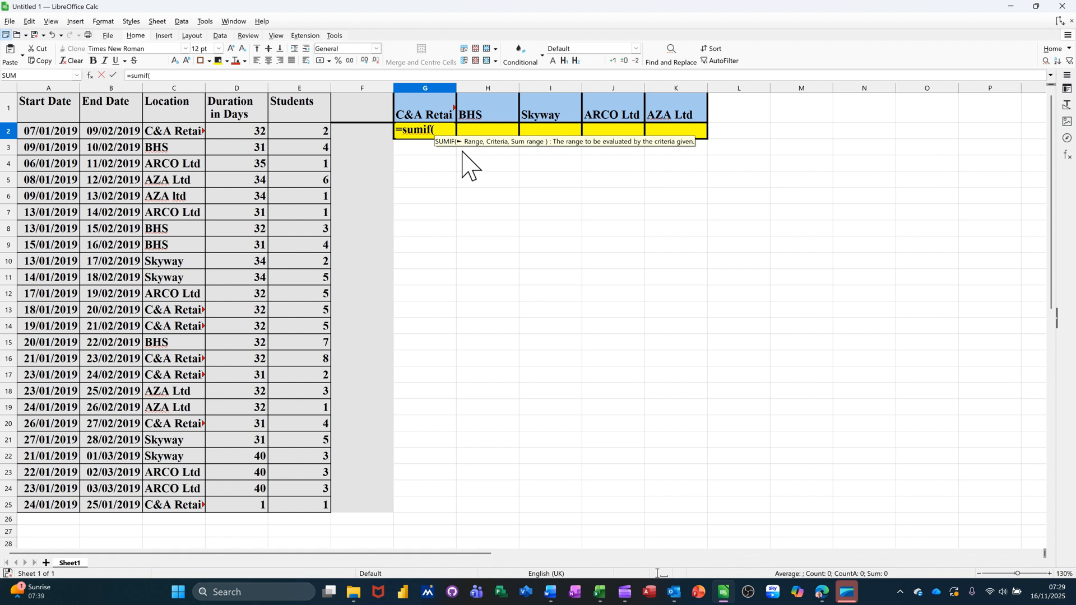
text(lo)
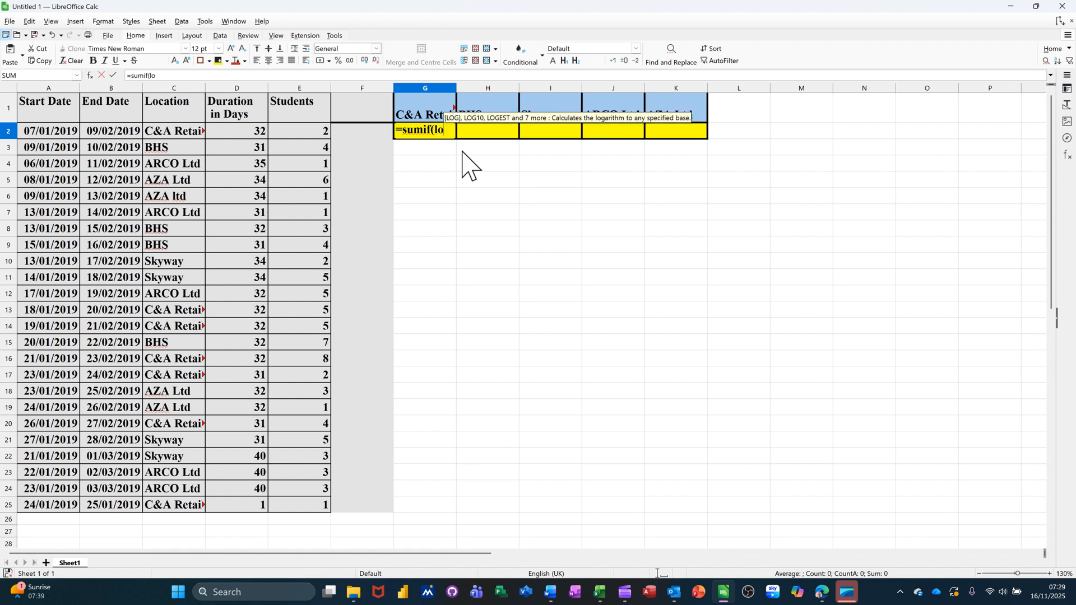
text(cation,)
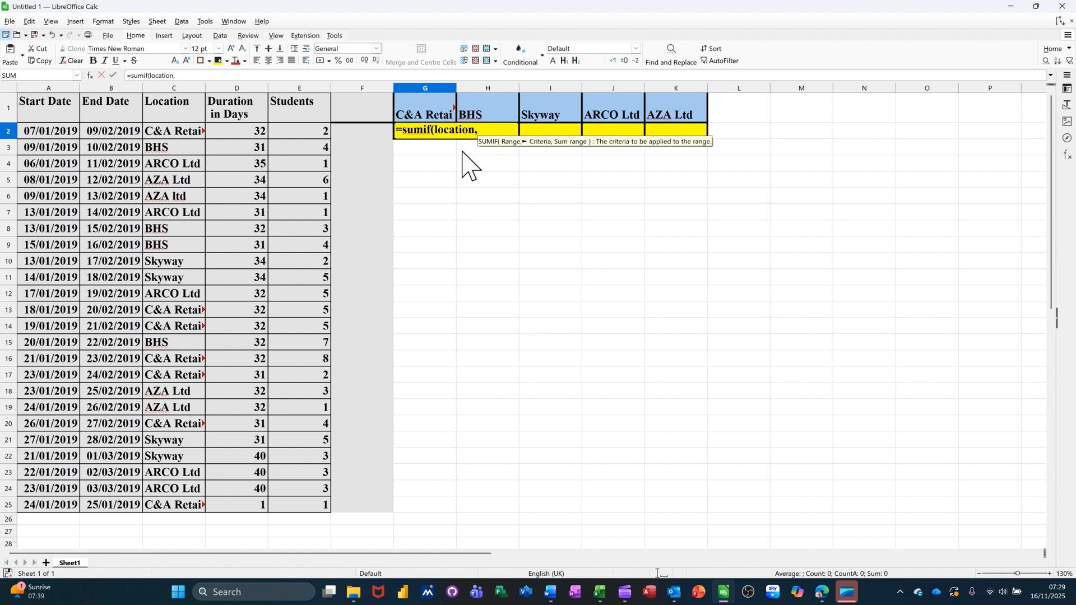
text(G)
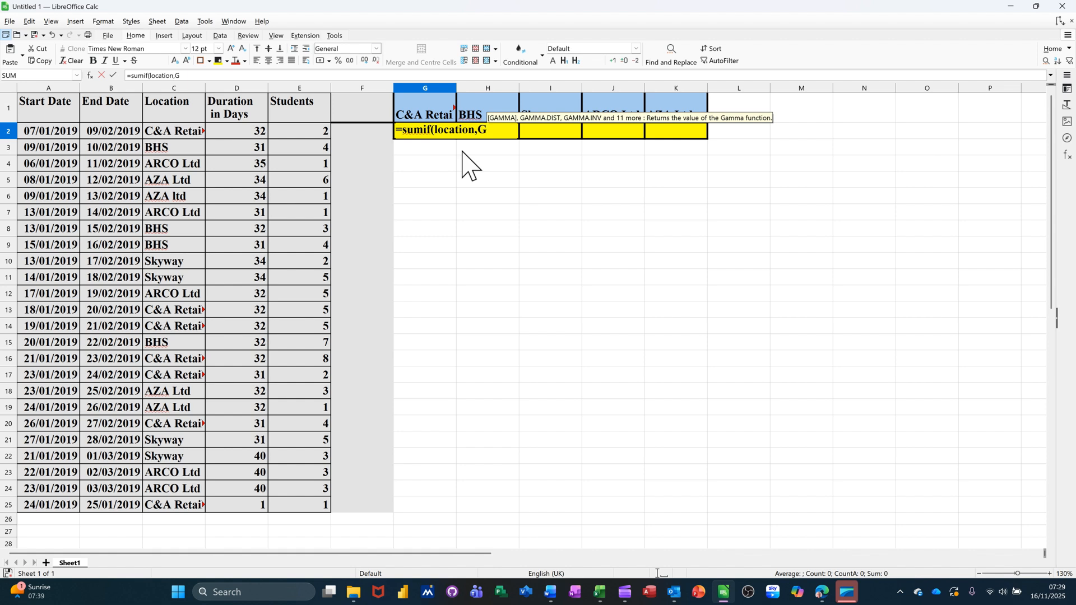
text(1)
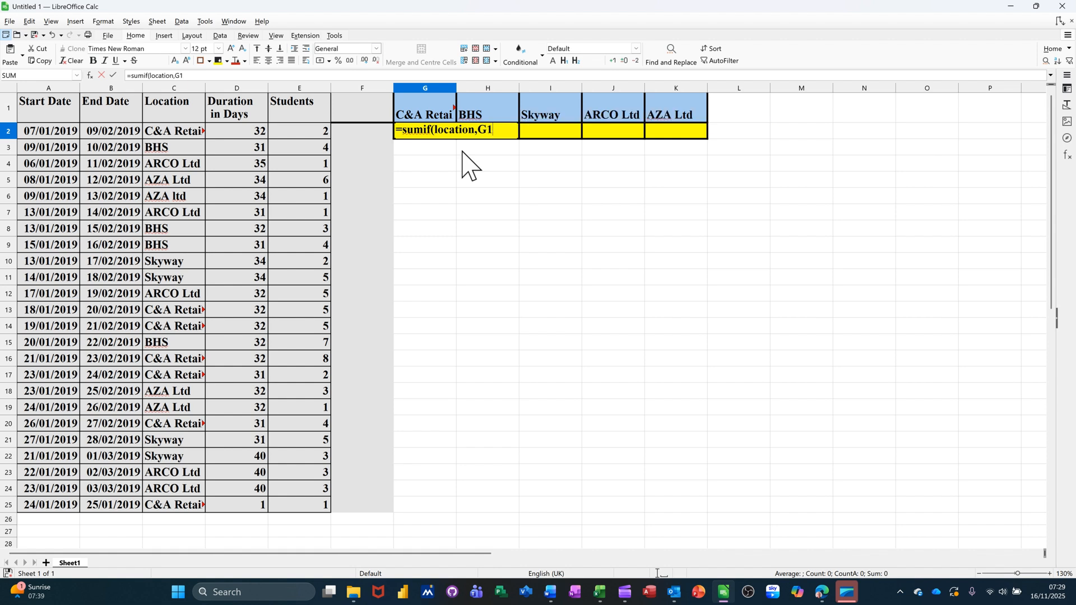
text(,)
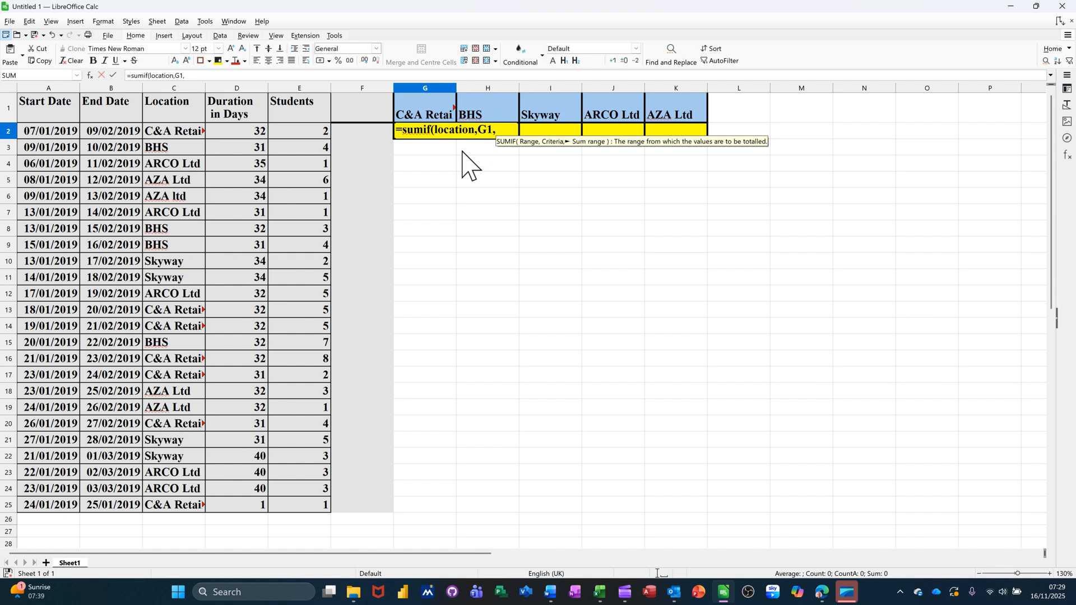
text(st)
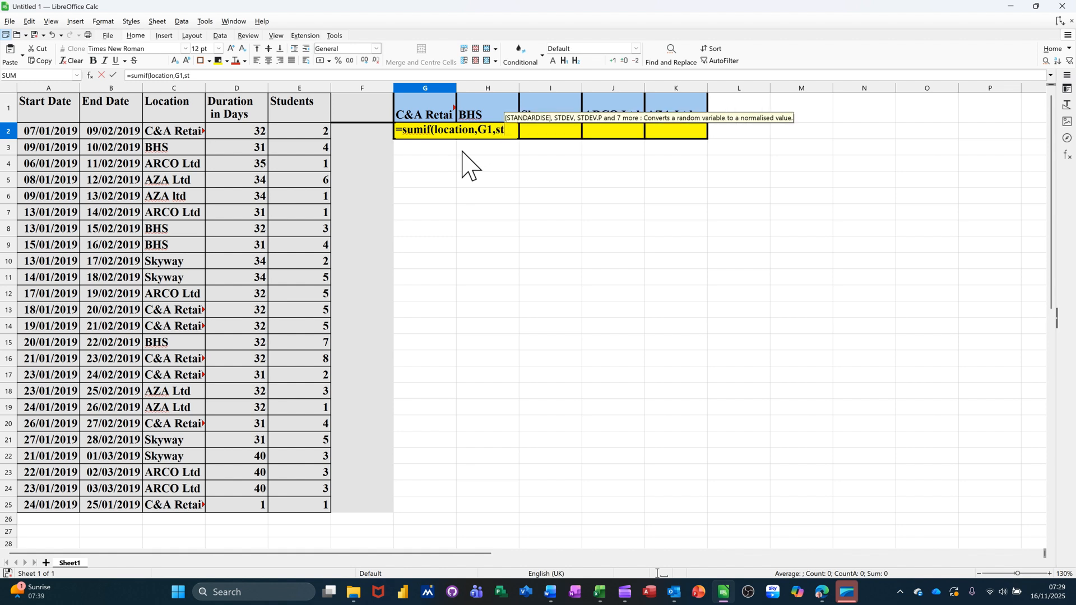
text(uden)
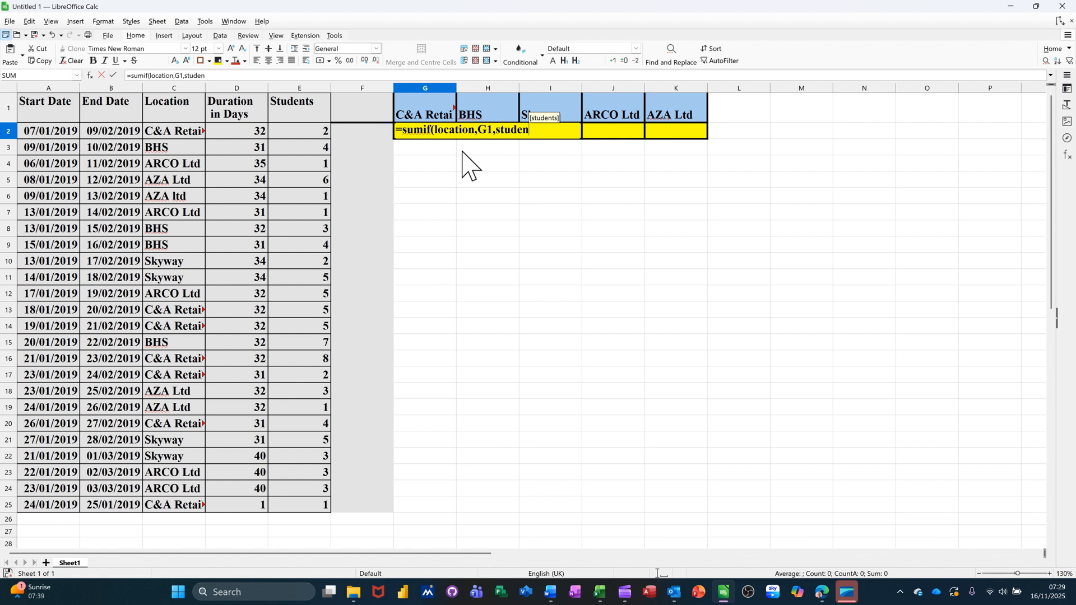
text(ts))
click(113, 75)
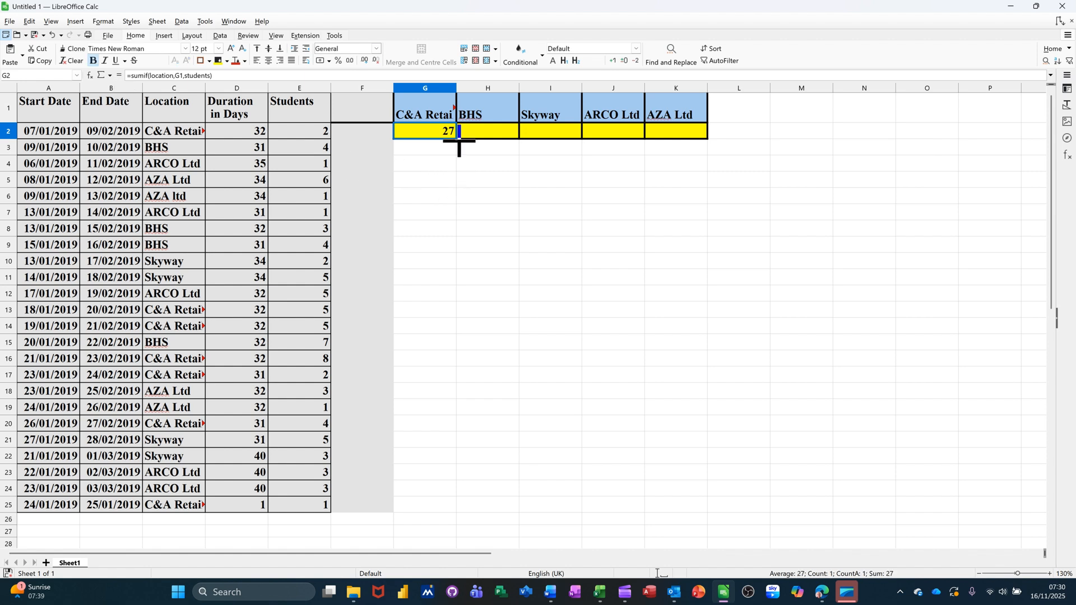
Fill the named-range SUMIF formula from G2 across to K2 and check the copied formulas in H2 and I2.
drag(459, 141, 694, 144)
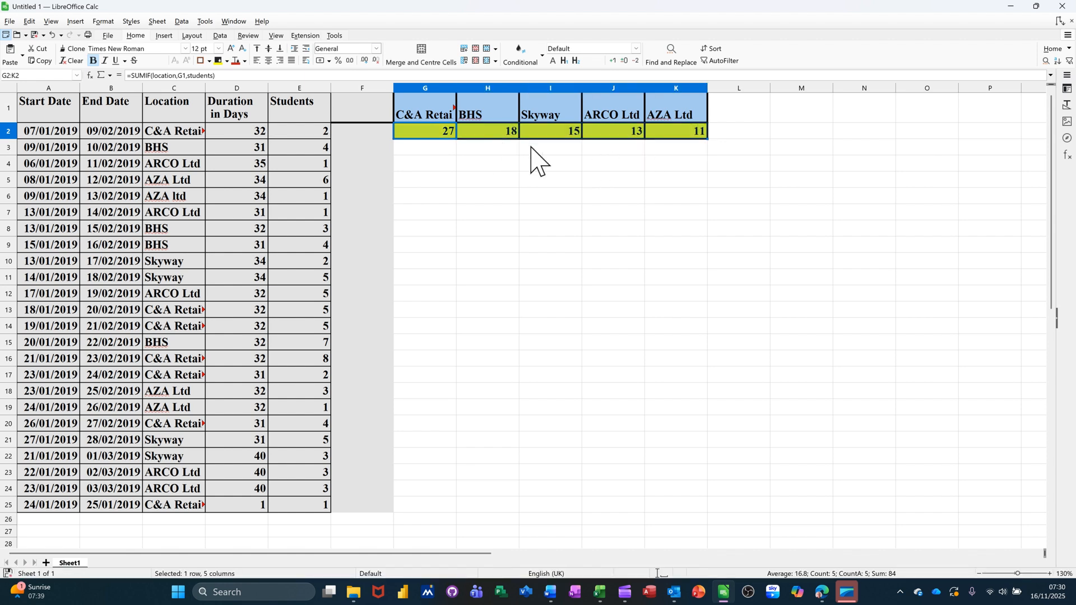
click(501, 135)
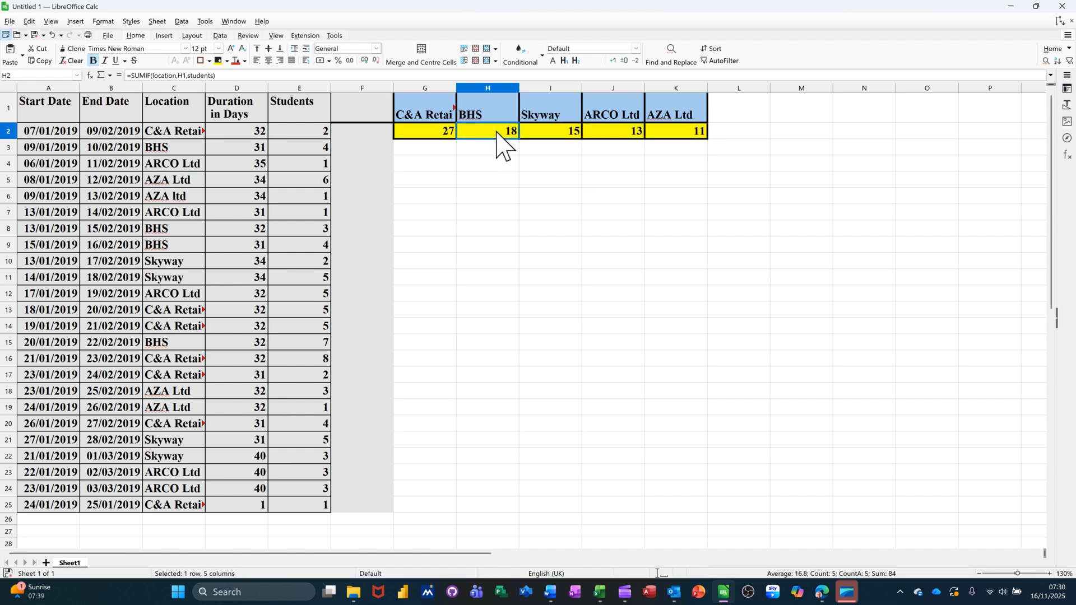
click(542, 131)
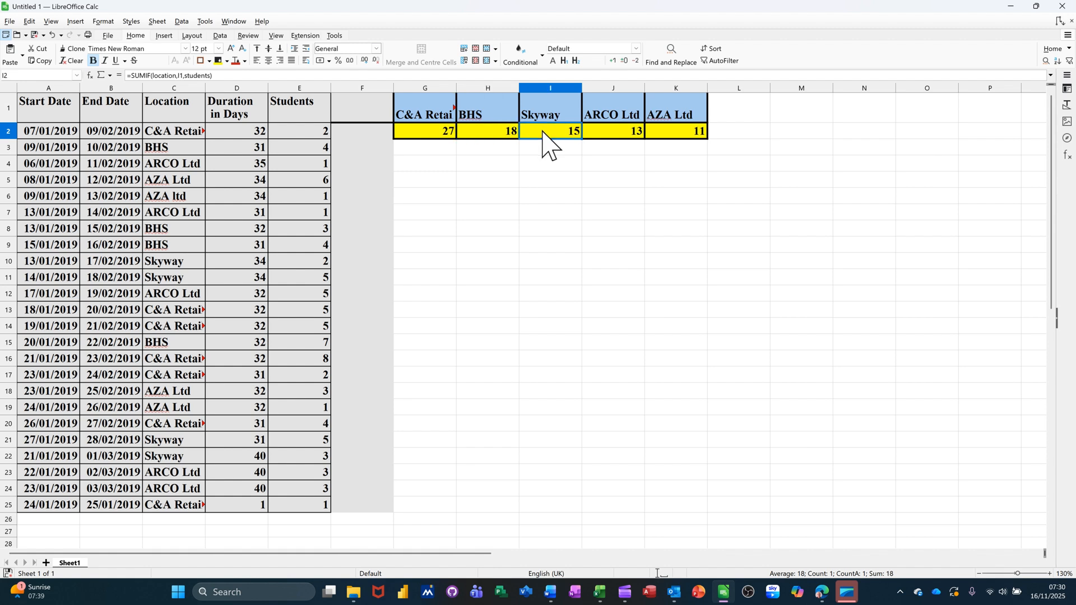
Enter the formula =SUMIF(C2:C25,G1,E2:E25) in cell G5, using direct cell ranges instead of range names.
click(429, 176)
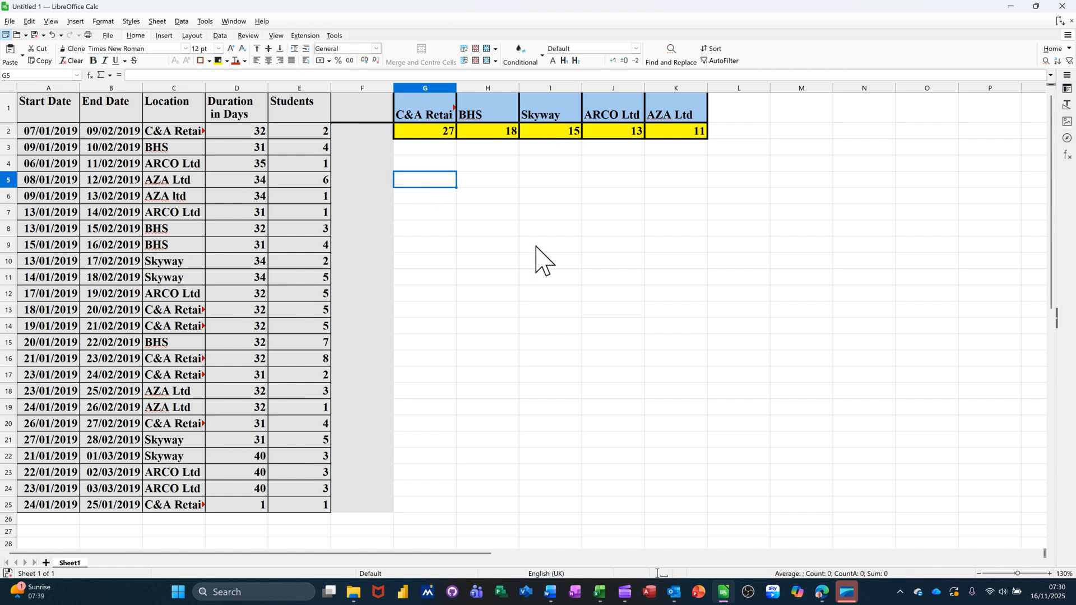
text(=sumif)
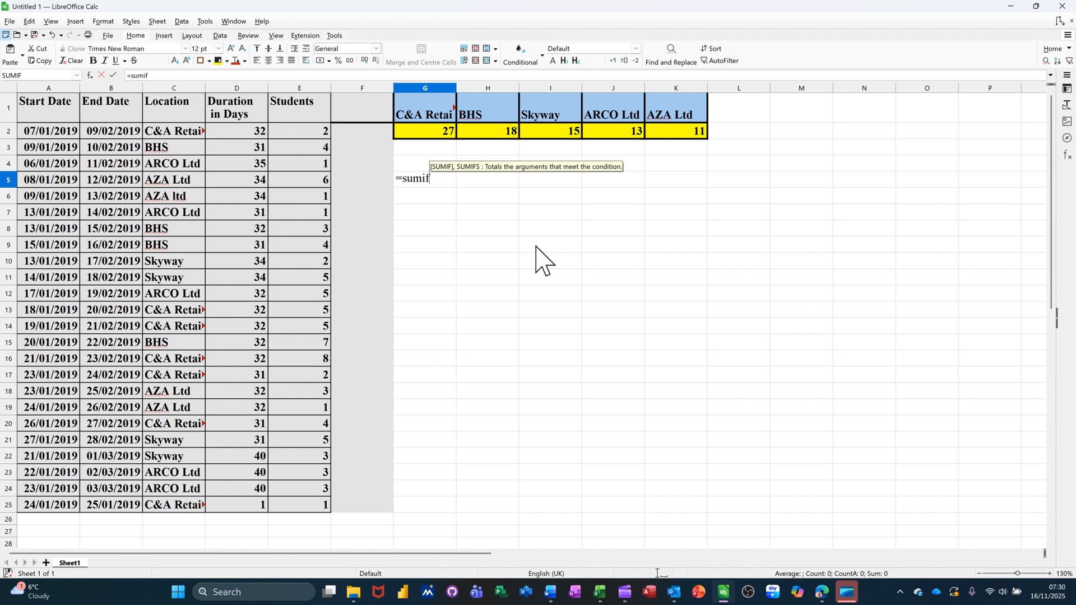
text(()
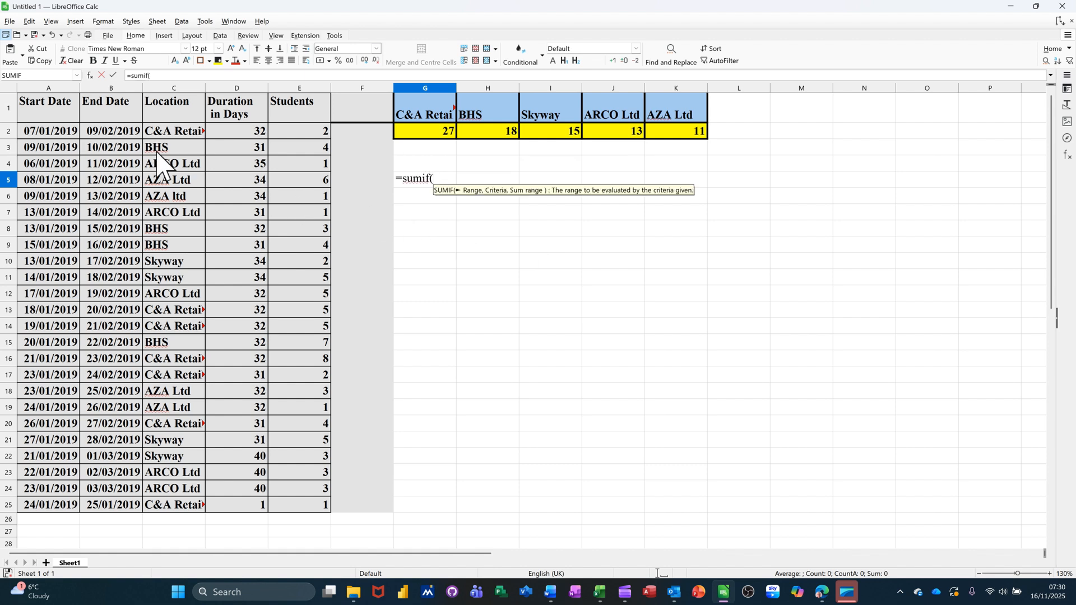
drag(164, 132, 174, 508)
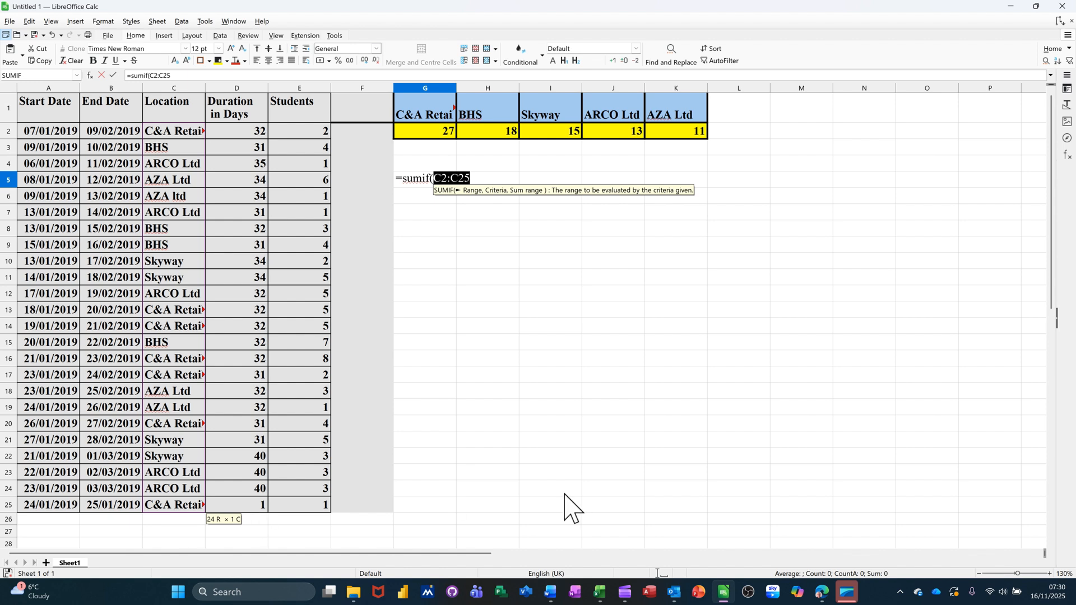
text(,)
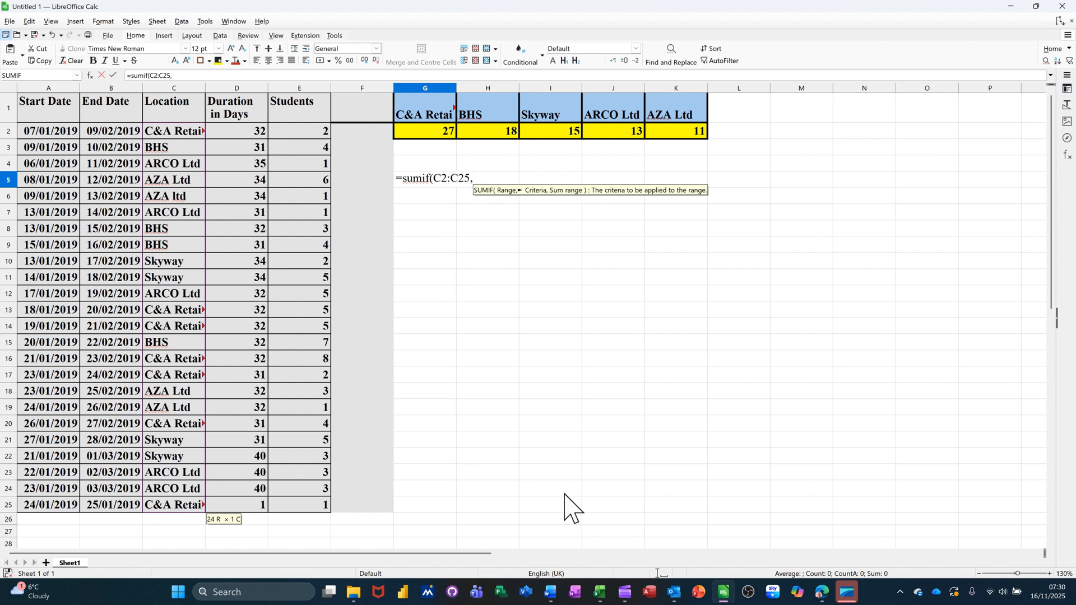
text(G1)
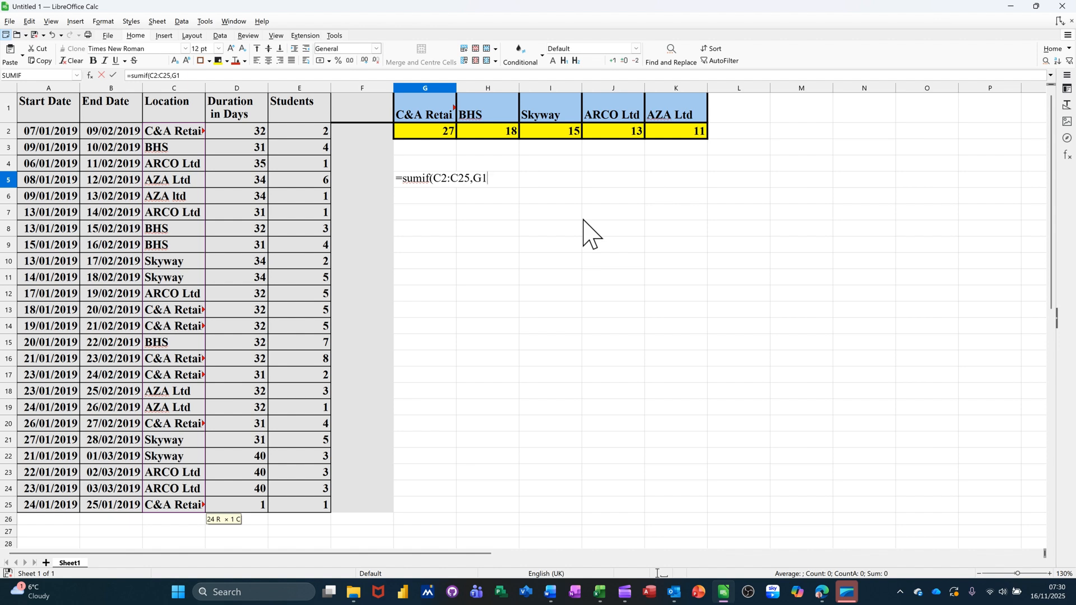
text(,)
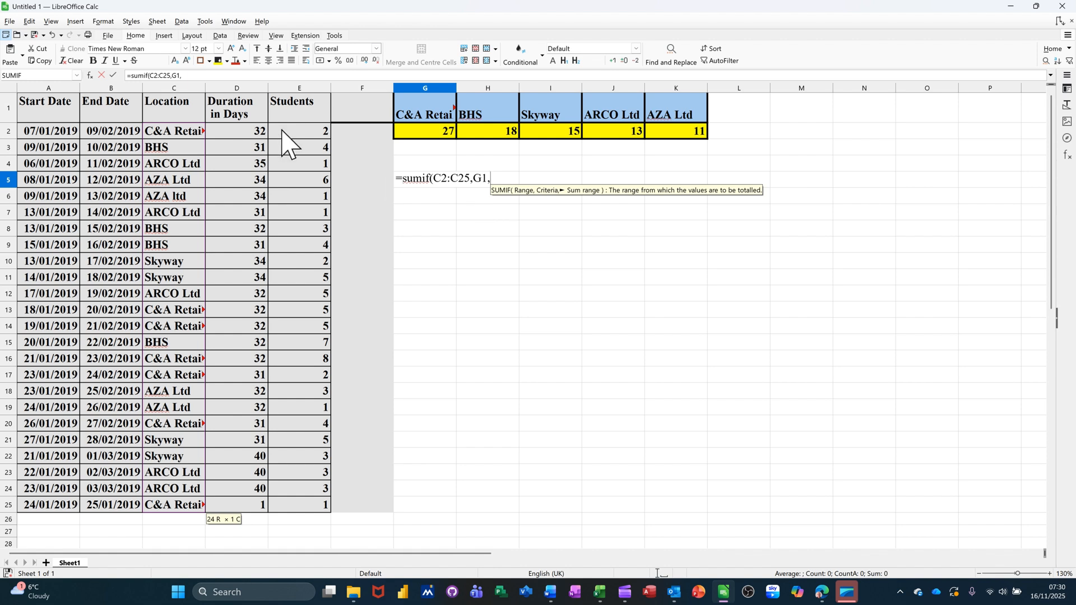
drag(283, 134, 292, 507)
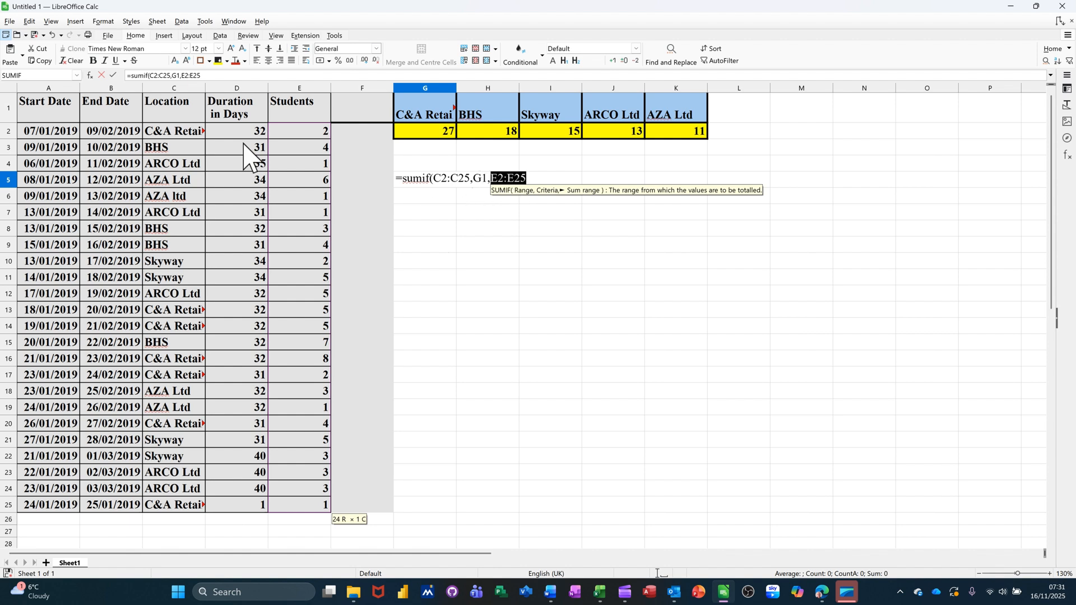
click(114, 75)
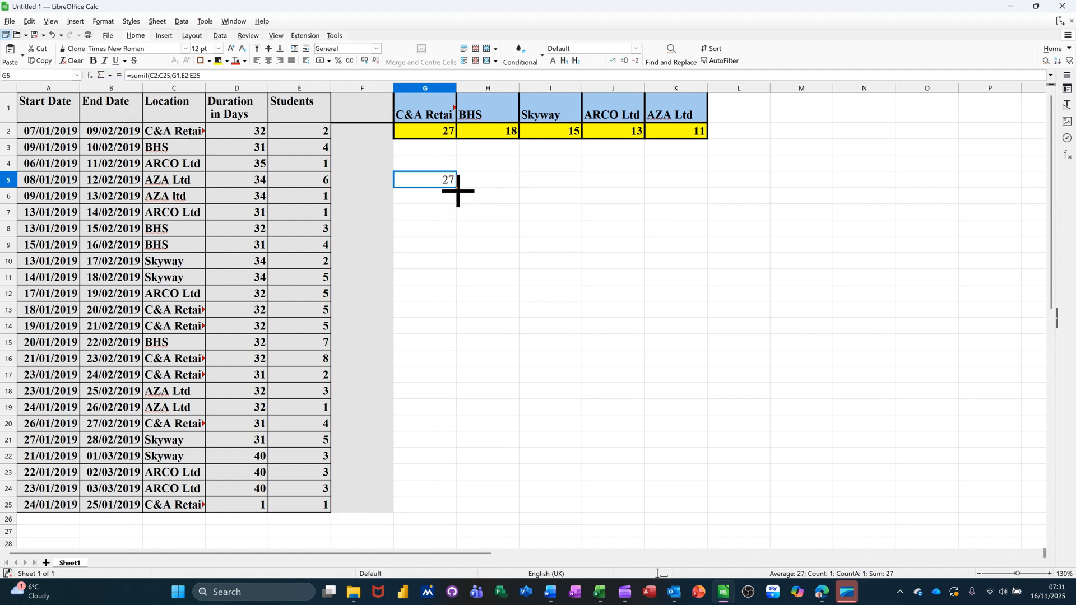
Fill the SUMIF formula from G5 across to K5 and compare the cell references in H5 with those in G5.
drag(458, 189, 701, 193)
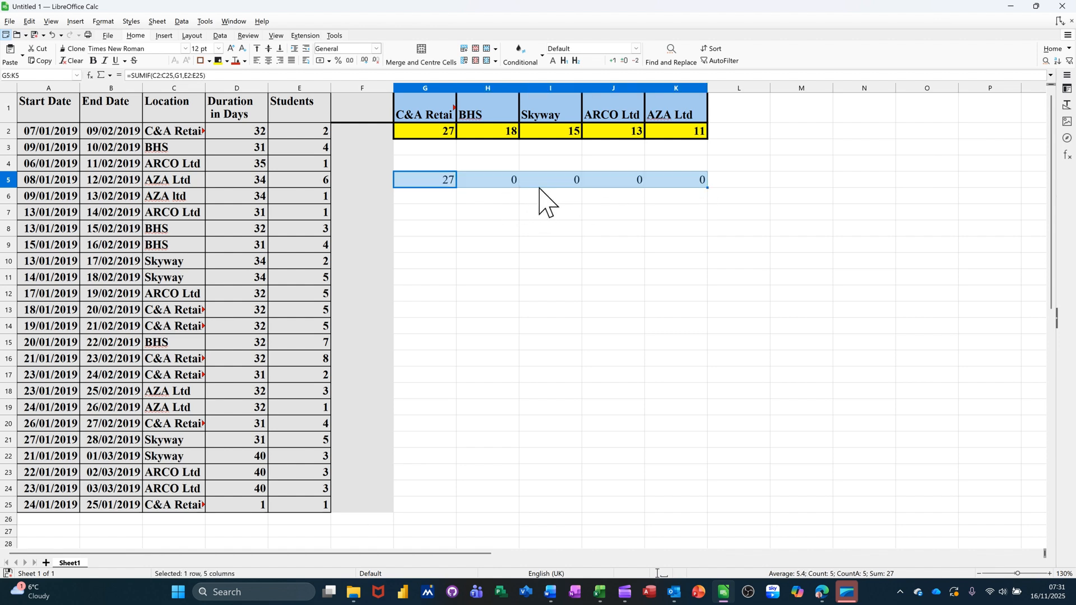
click(501, 182)
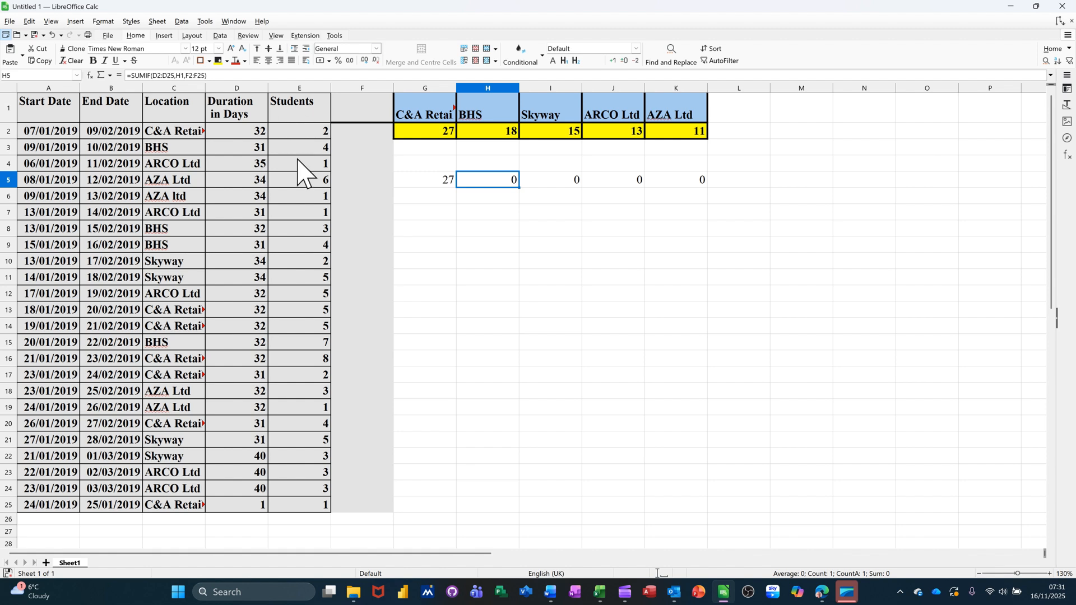
click(430, 183)
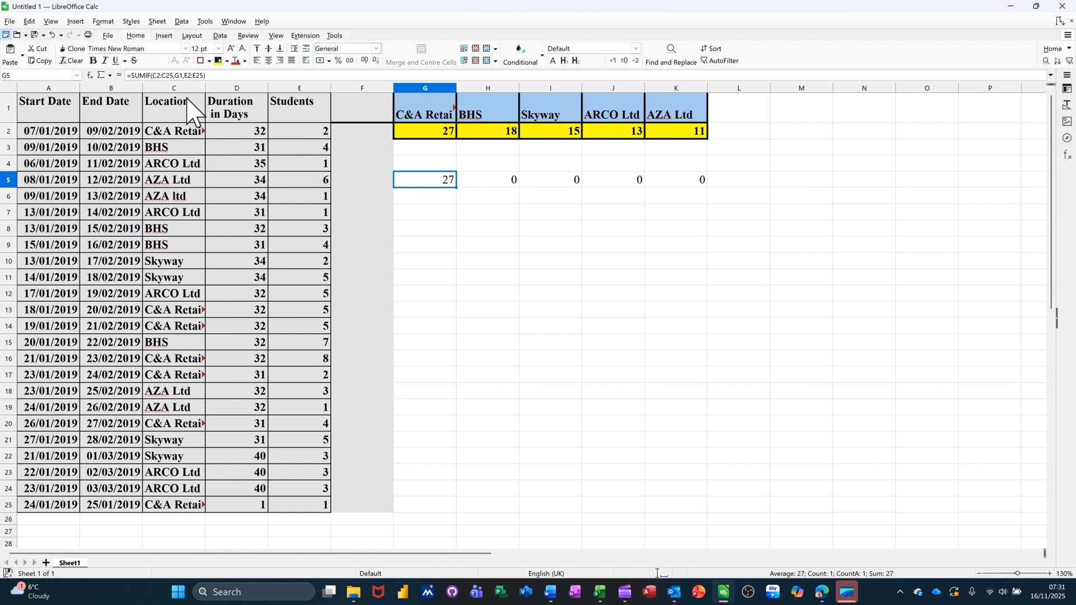
In the SUMIF formula in G5, make the location range absolute as $C$2:$C$25.
click(154, 75)
drag(151, 75, 162, 78)
click(154, 76)
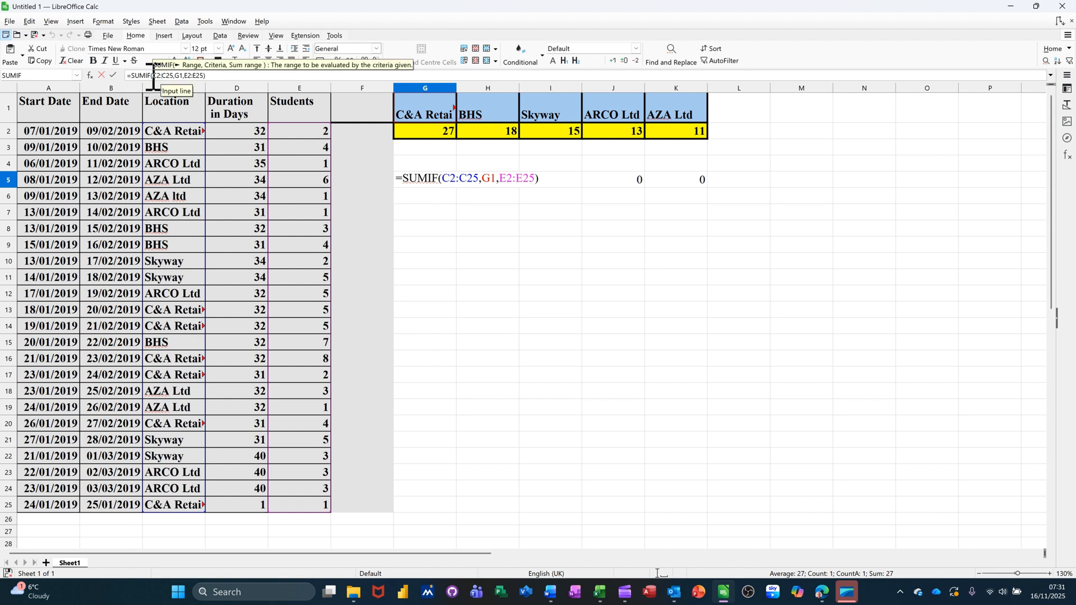
drag(152, 77, 169, 81)
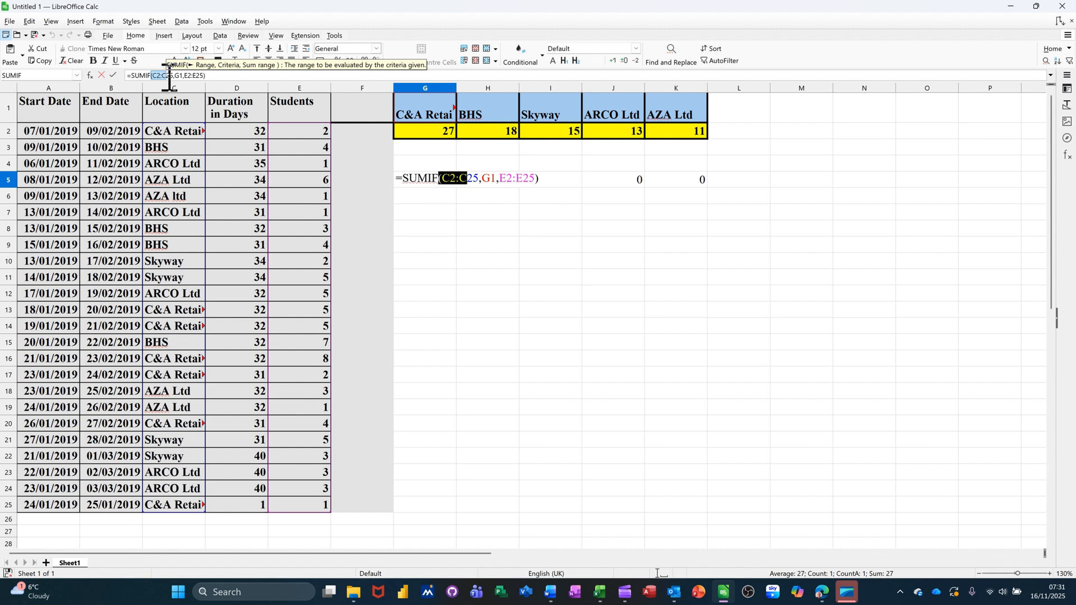
key(F4)
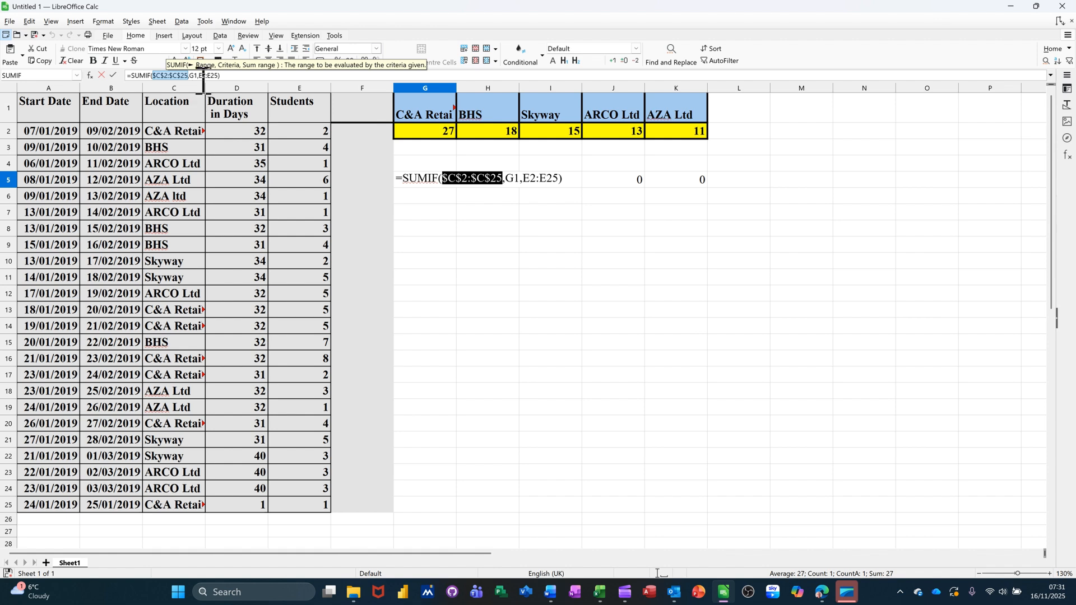
Make the sum range in G5's formula absolute as $E$2:$E$25, keep G1 relative, and accept the formula.
drag(199, 75, 216, 76)
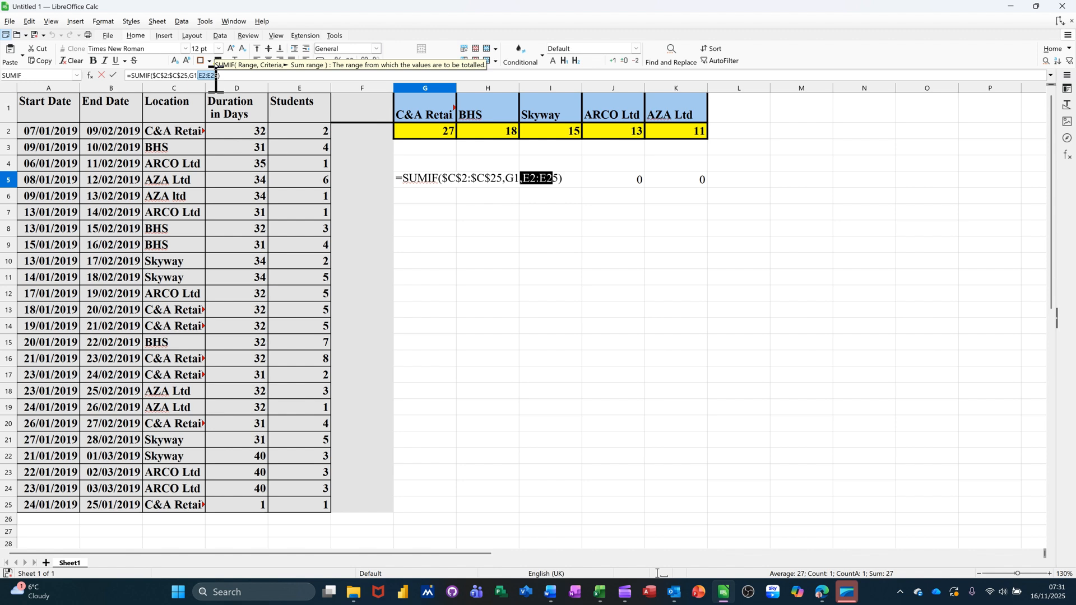
key(shift+F4)
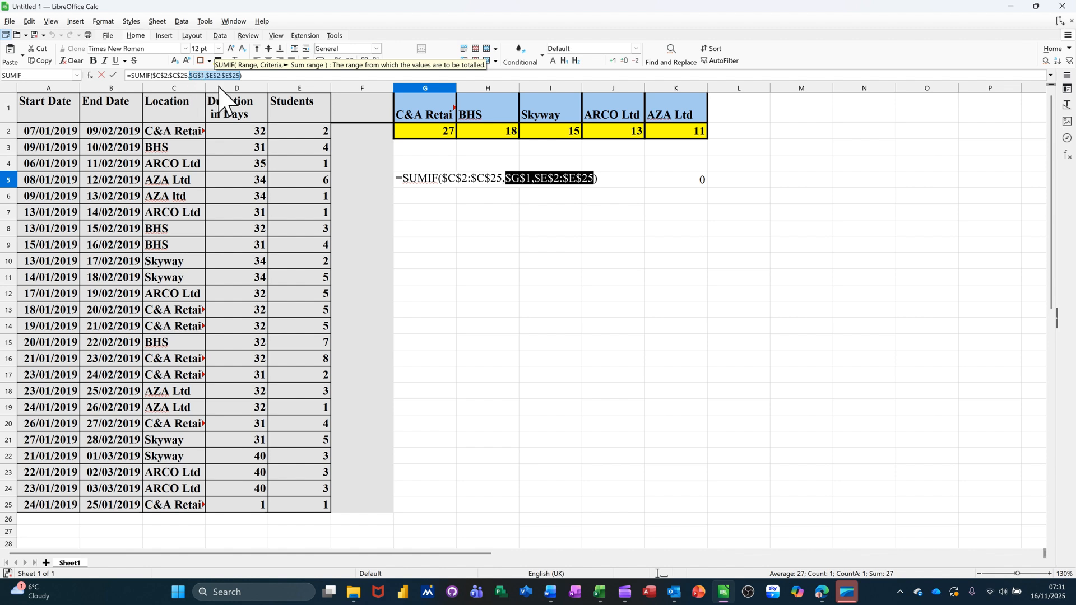
click(194, 75)
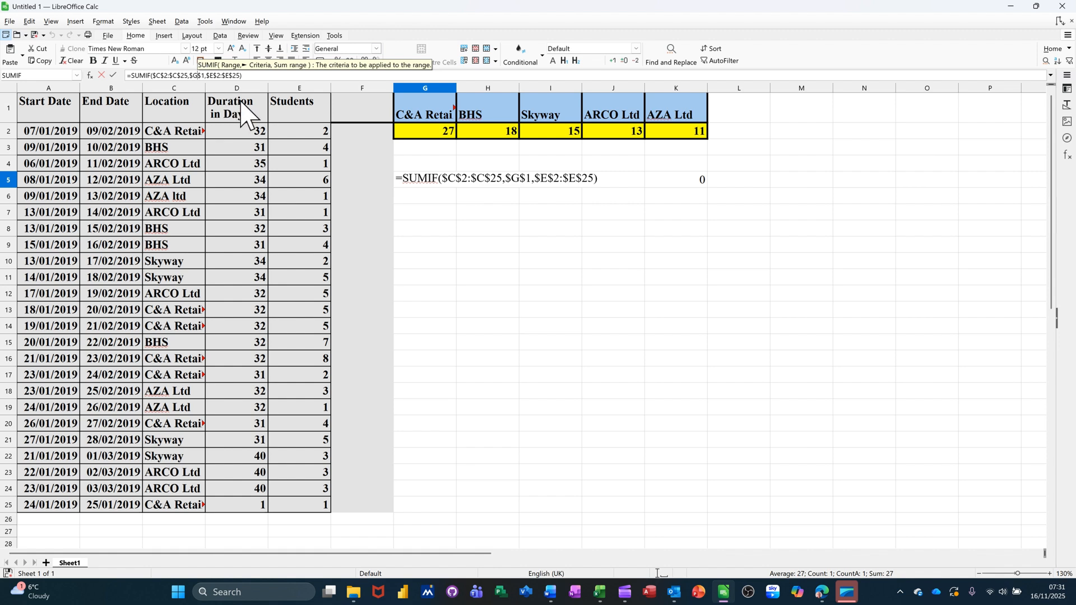
key(shift+F4)
key(shift+F4)
key(shift+F4)
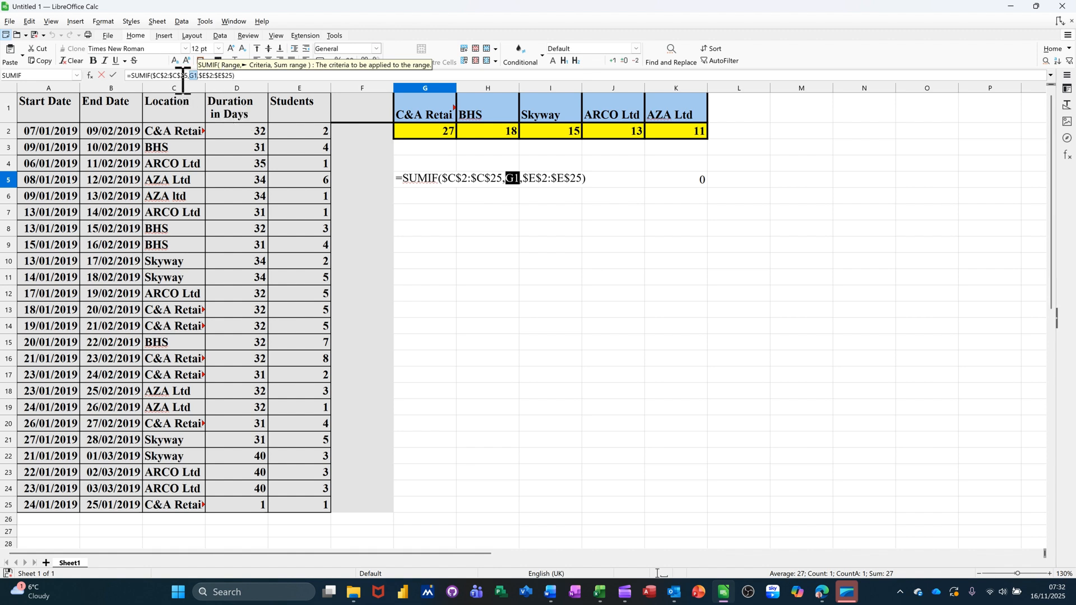
click(113, 76)
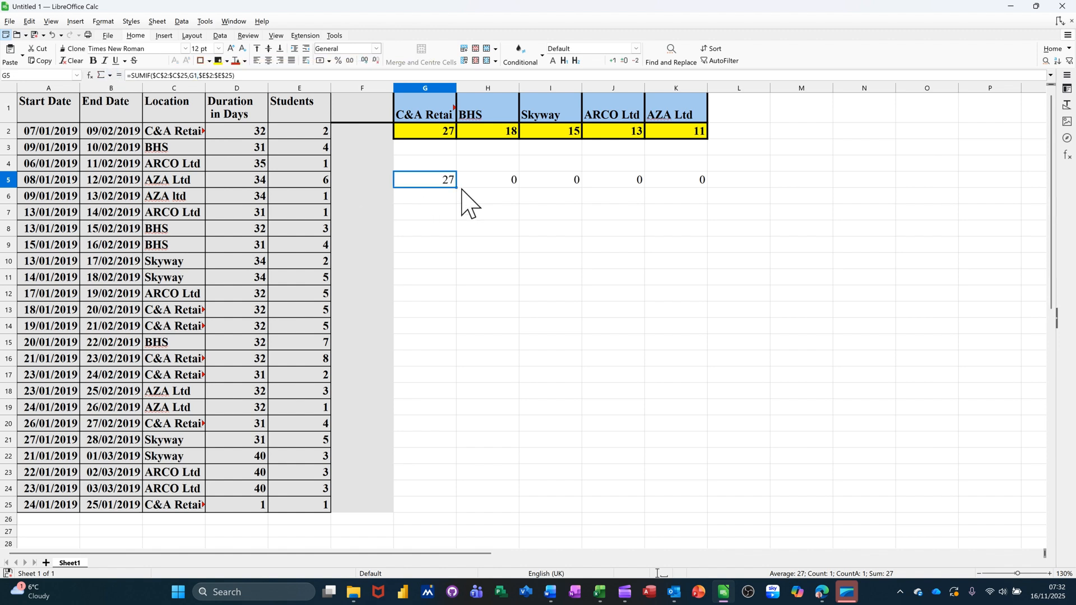
Fill the absolute-range SUMIF formula from G5 across to K5 and compare G5's formula with the named-range formula in G2.
drag(457, 189, 700, 201)
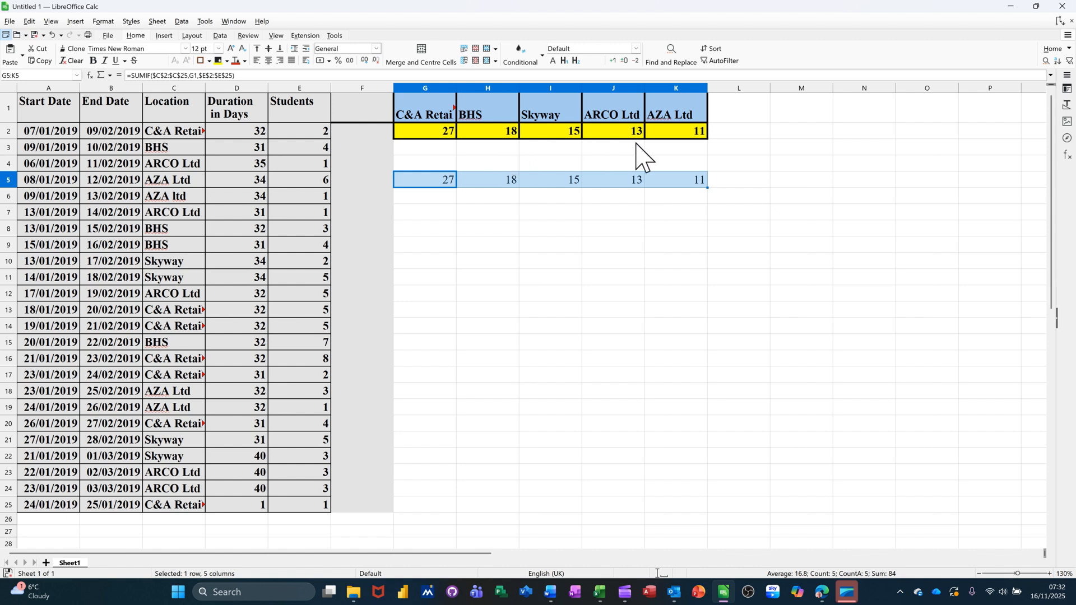
click(436, 185)
click(431, 134)
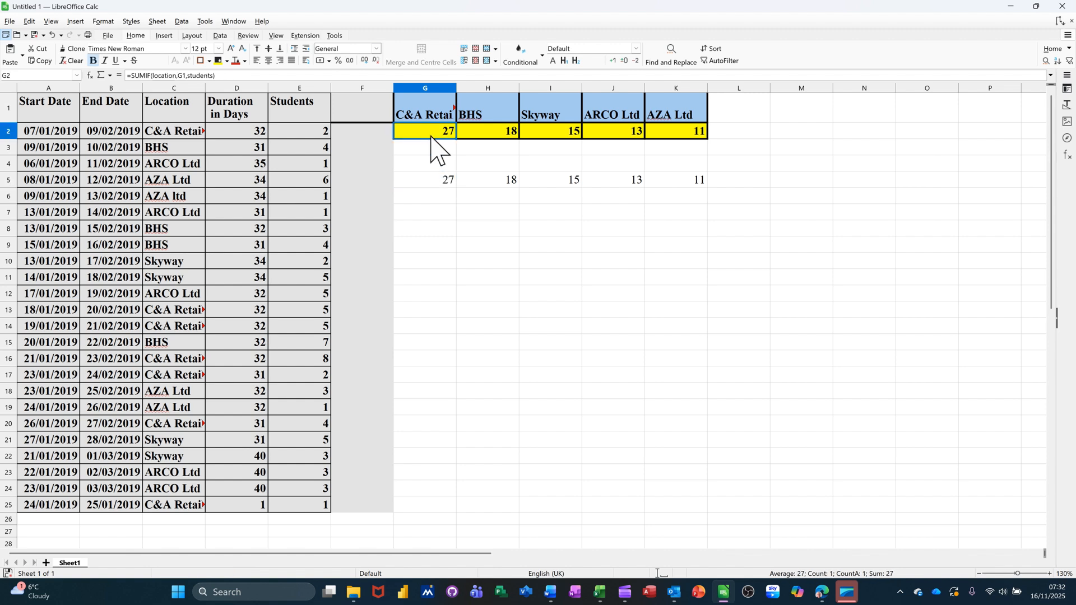
click(441, 183)
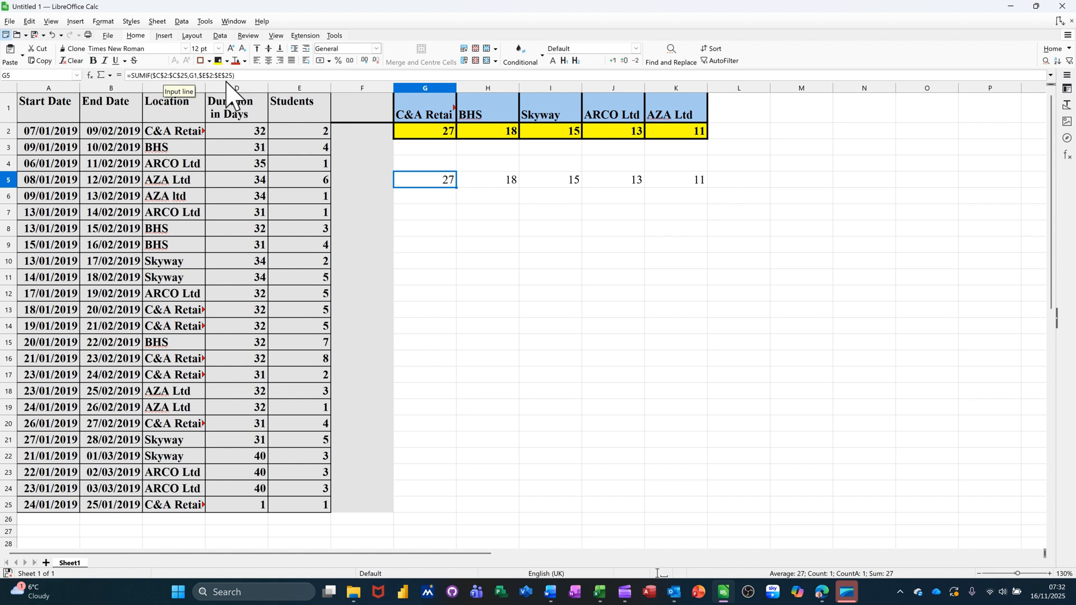
click(421, 136)
click(424, 179)
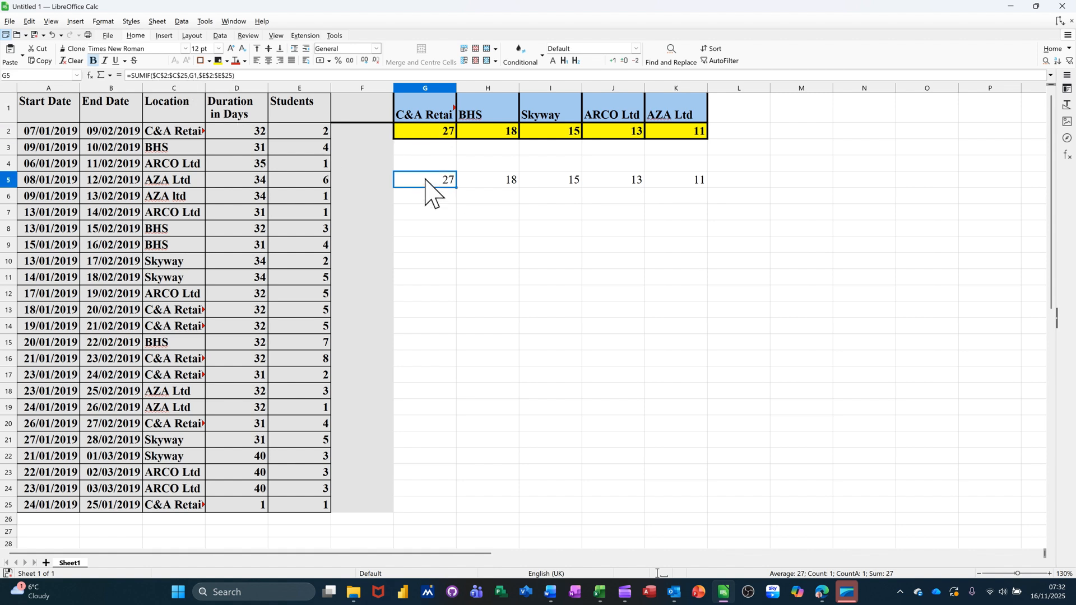
click(429, 134)
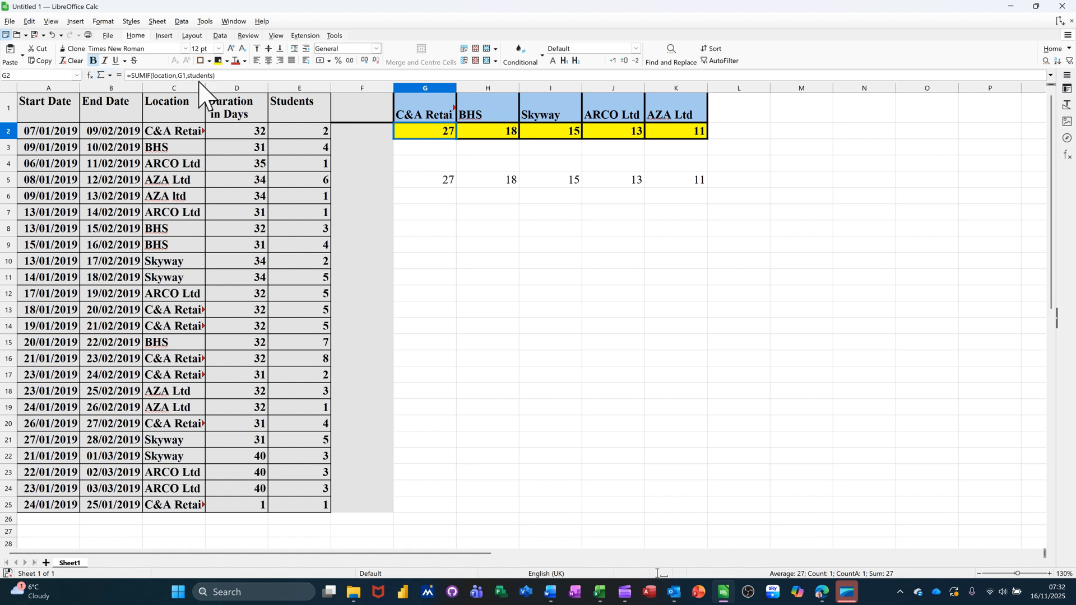
click(431, 183)
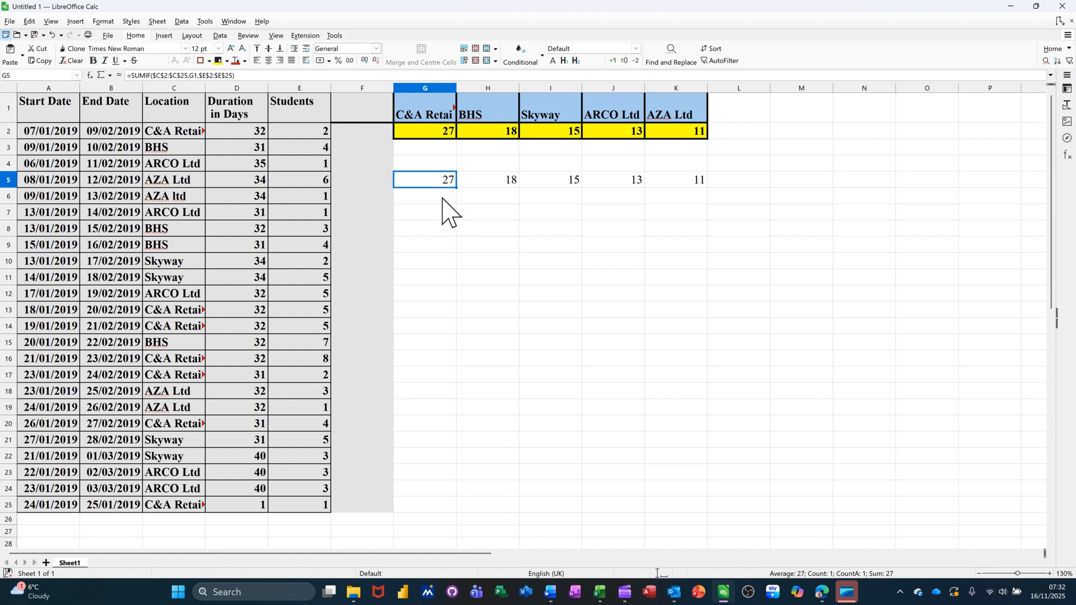